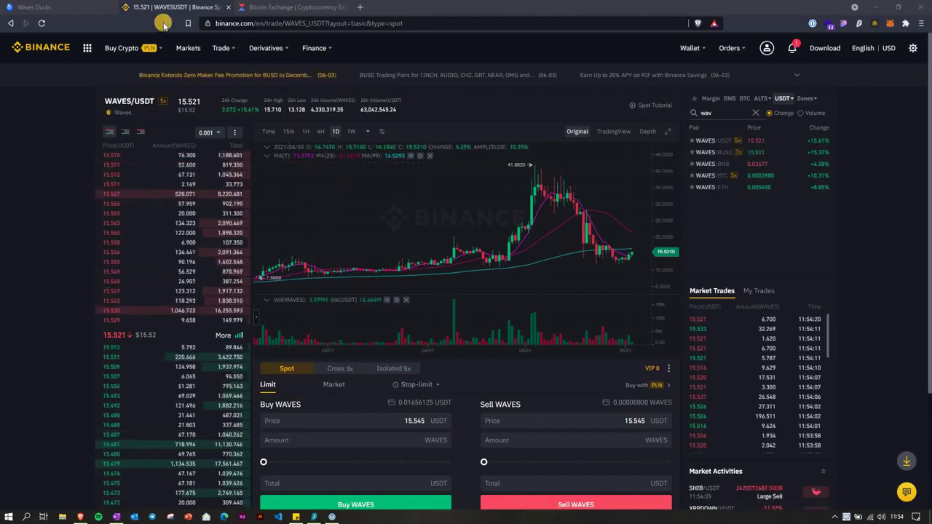
Switch from the Binance WAVES/USDT market to the Waves Ducks homepage
{"action": "left_click", "coordinate": [37, 7]}
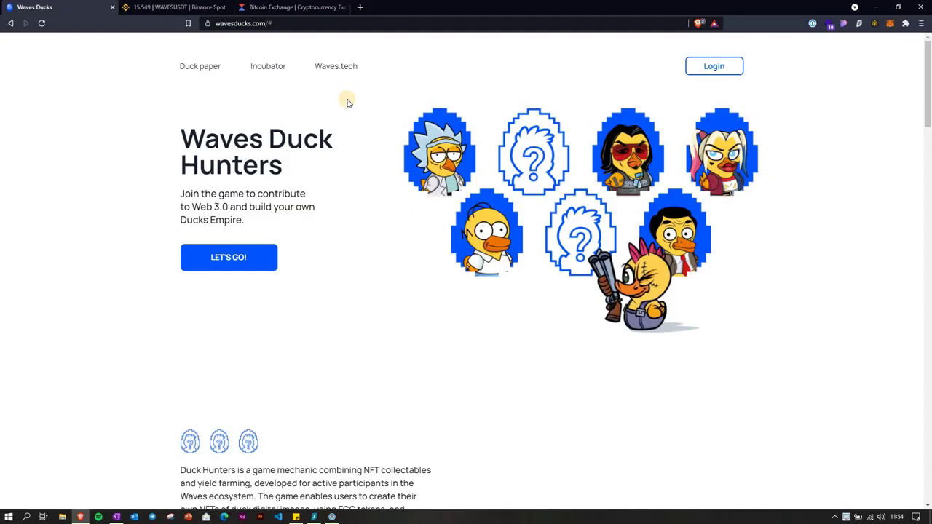
Read the Waves Ducks introduction, then bring up the Waves.Exchange wallet showing 37.79097575 WAVES and 0.18 EGG
{"action": "scroll", "coordinate": [284, 199], "scroll_direction": "down", "scroll_amount": 5}
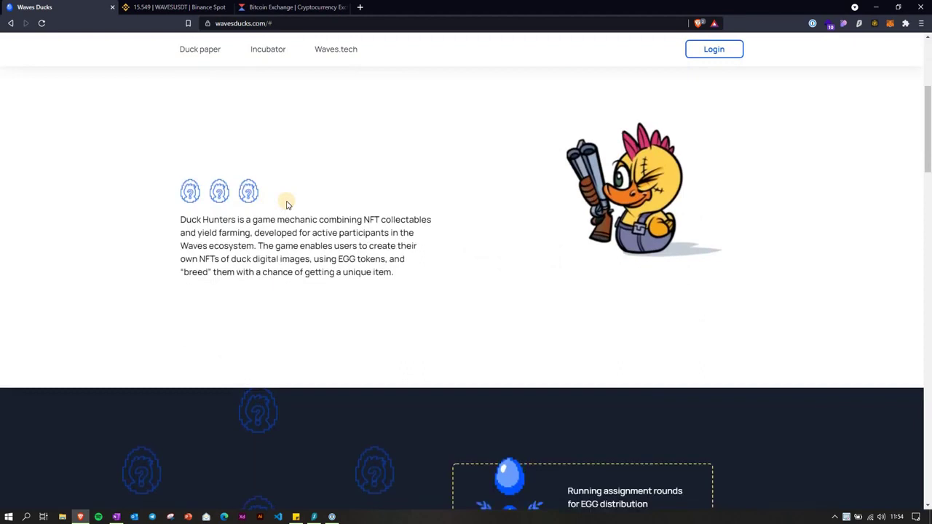
{"action": "scroll", "coordinate": [285, 200], "scroll_direction": "up", "scroll_amount": 4}
{"action": "scroll", "coordinate": [284, 200], "scroll_direction": "up", "scroll_amount": 2}
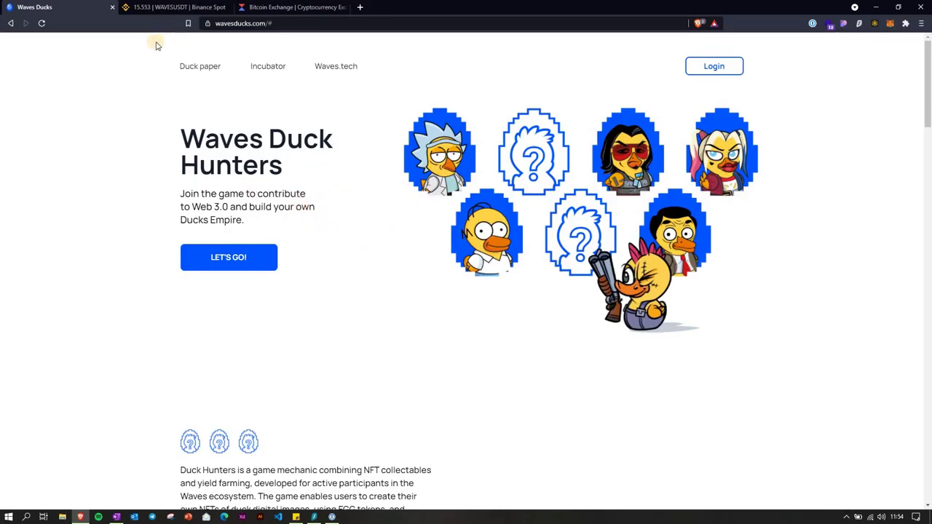
{"action": "left_click", "coordinate": [157, 7]}
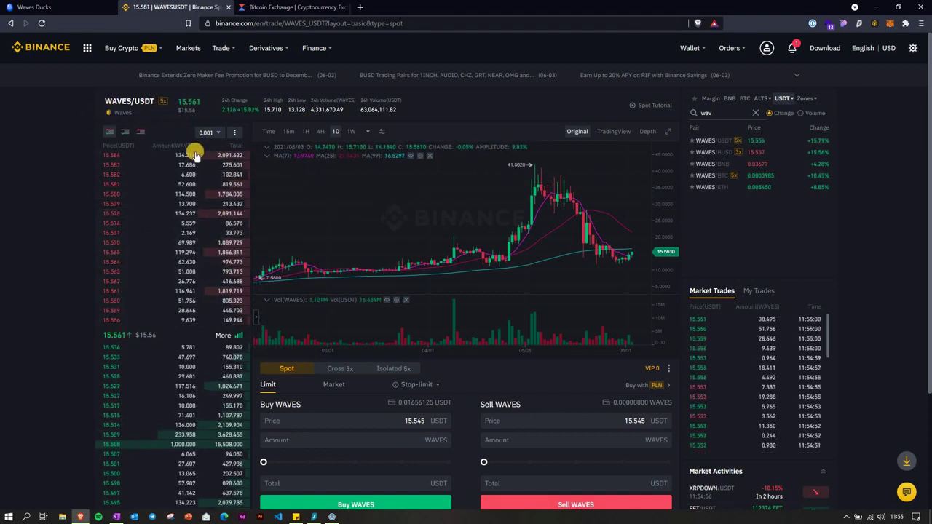
{"action": "left_click", "coordinate": [281, 9]}
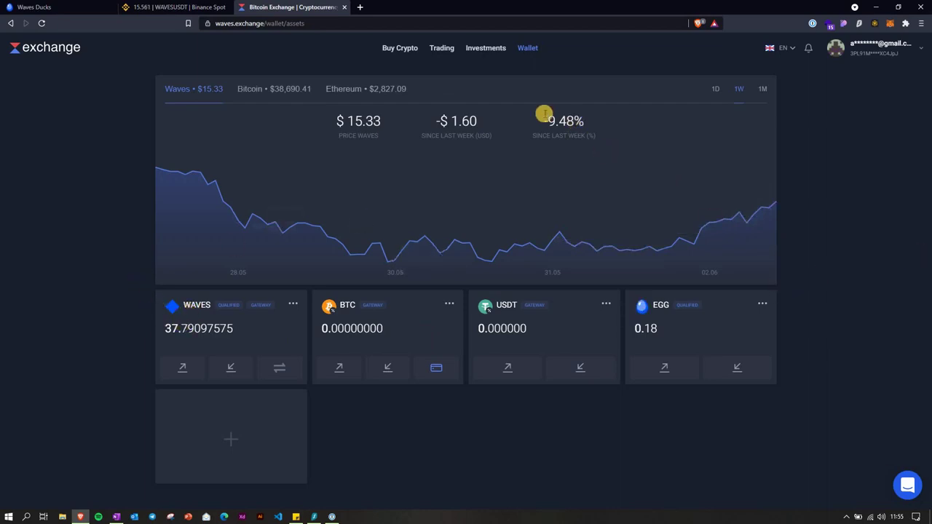
Open the EGG/WAVES spot trading market on Waves.Exchange
{"action": "left_click", "coordinate": [445, 52]}
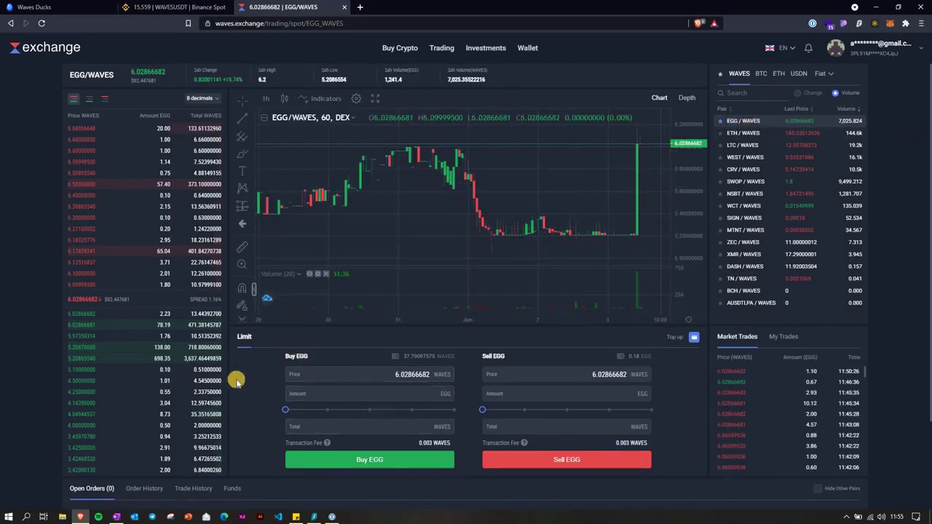
{"action": "scroll", "coordinate": [291, 381], "scroll_direction": "down", "scroll_amount": 2}
{"action": "scroll", "coordinate": [291, 441], "scroll_direction": "up", "scroll_amount": 1}
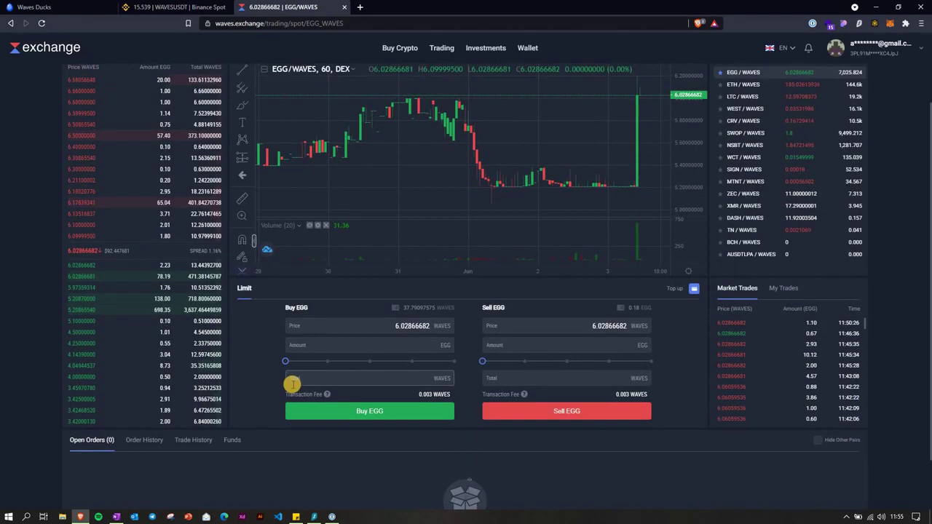
{"action": "scroll", "coordinate": [298, 378], "scroll_direction": "up", "scroll_amount": 1}
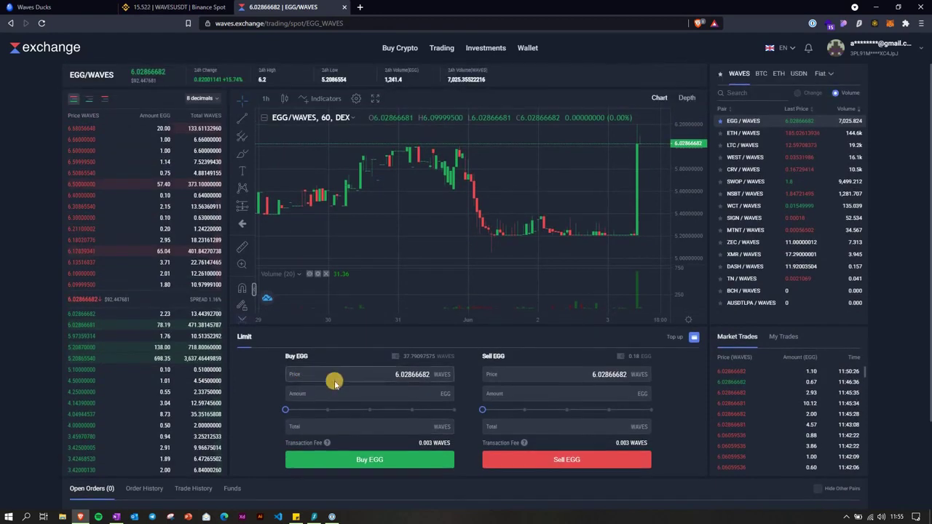
Place limit buys for 1.8 EGG and 4.39 EGG at 6.1, bringing EGG to 6.37
{"action": "left_click", "coordinate": [90, 286]}
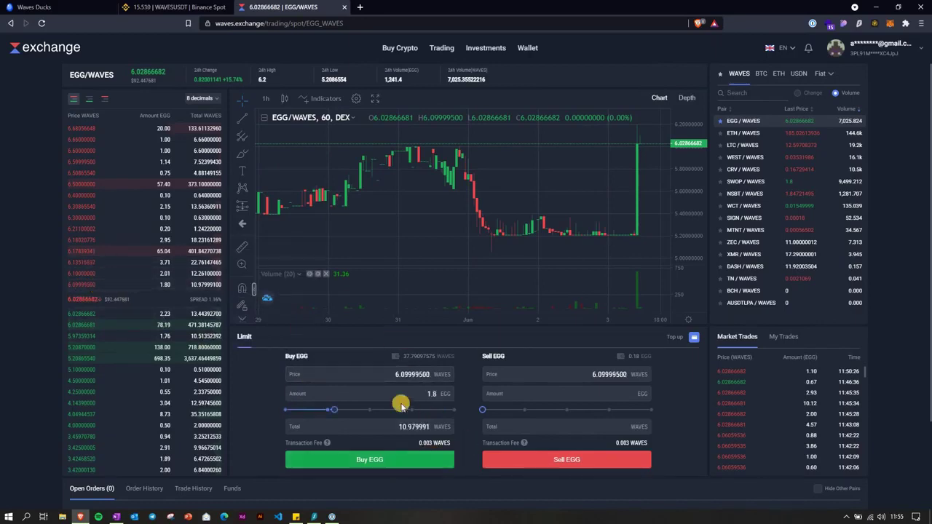
{"action": "left_click", "coordinate": [373, 461]}
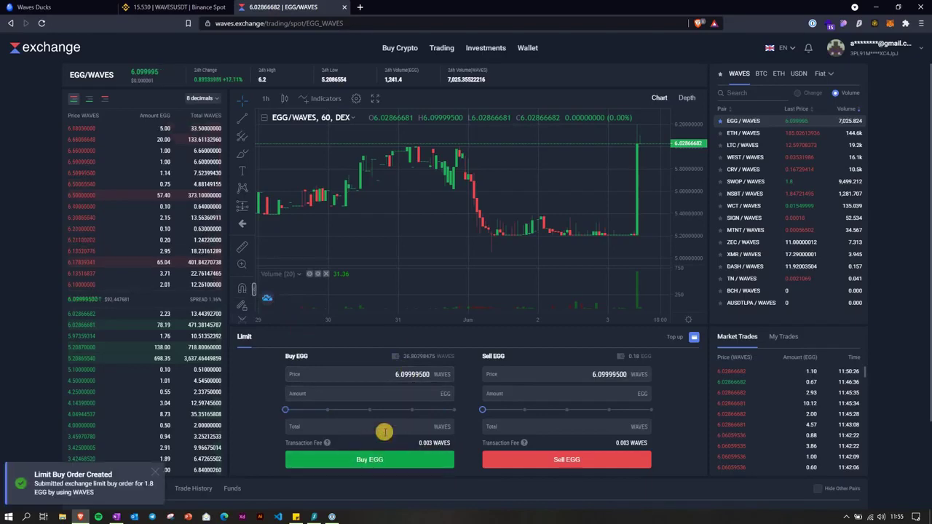
{"action": "left_click", "coordinate": [107, 287]}
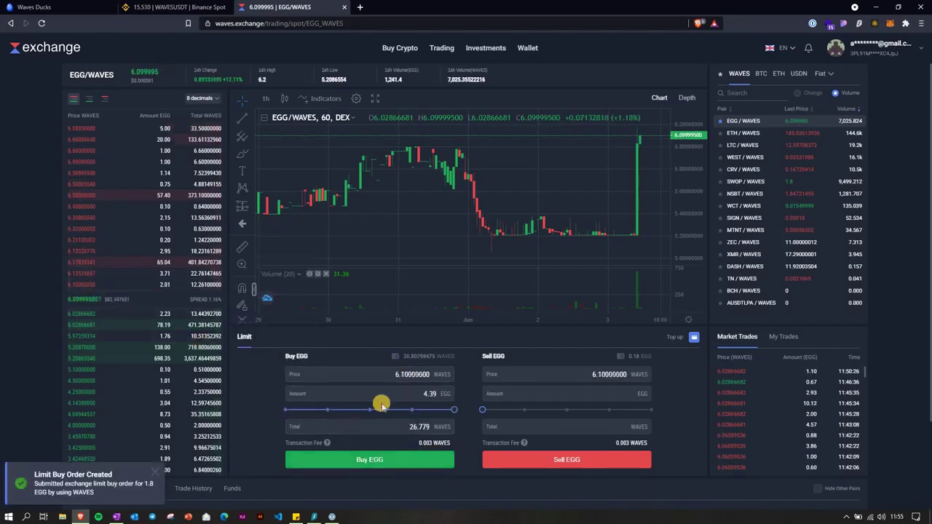
{"action": "left_click", "coordinate": [391, 461]}
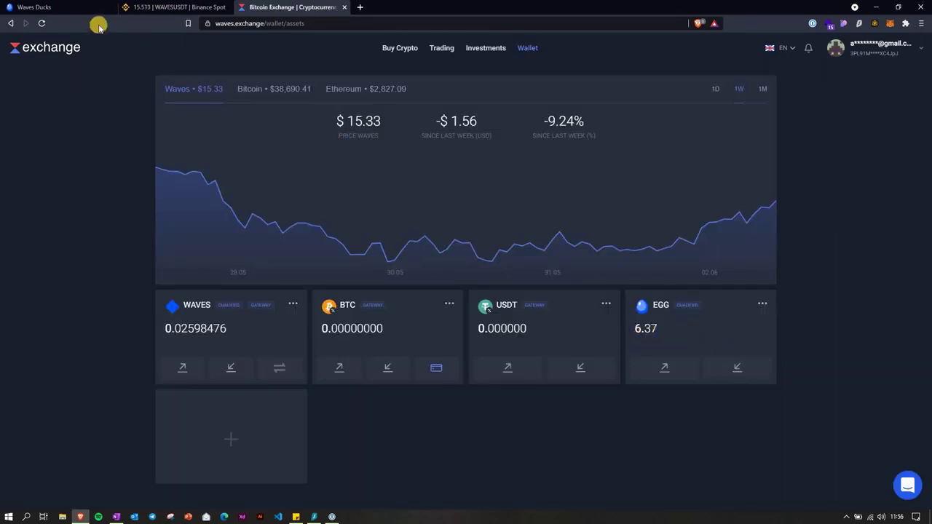
{"action": "left_click", "coordinate": [50, 9]}
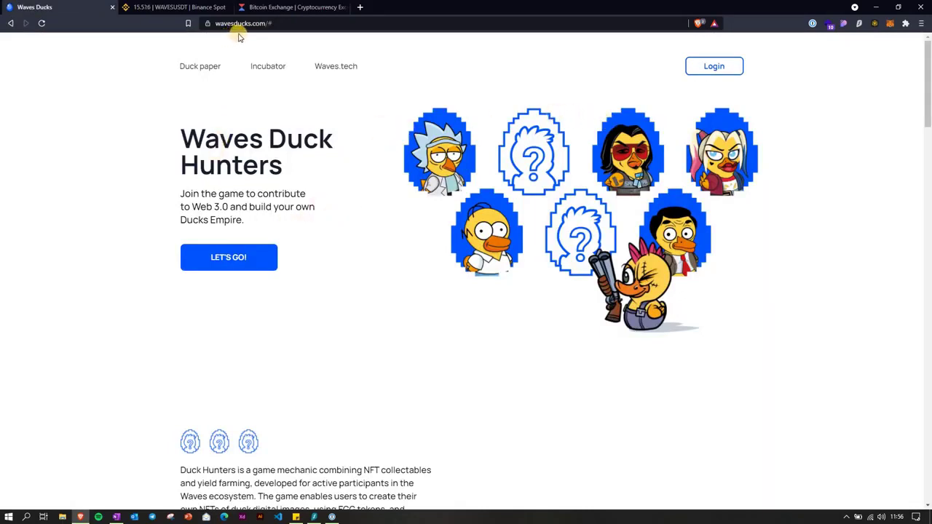
Log in to Waves Ducks with the saved Waves.Exchange email account and enter the verification code
{"action": "left_click", "coordinate": [713, 66]}
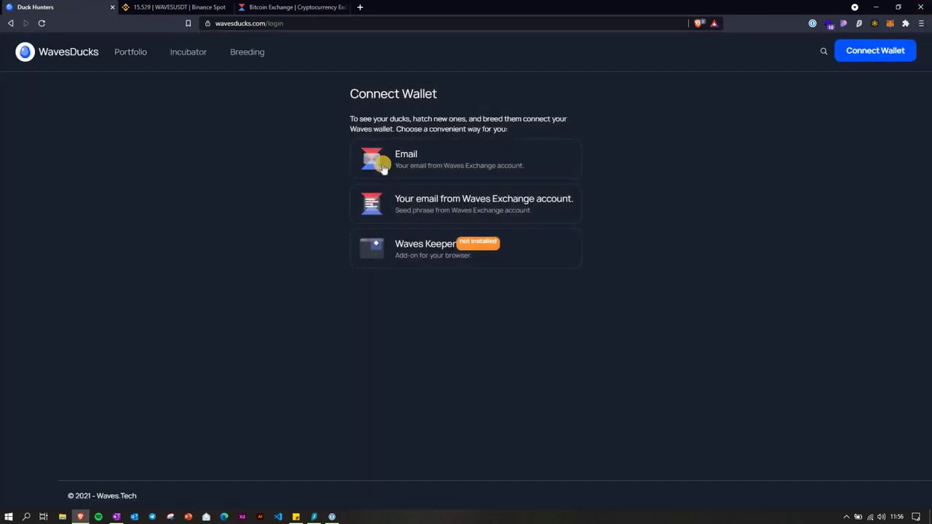
{"action": "left_click", "coordinate": [419, 159]}
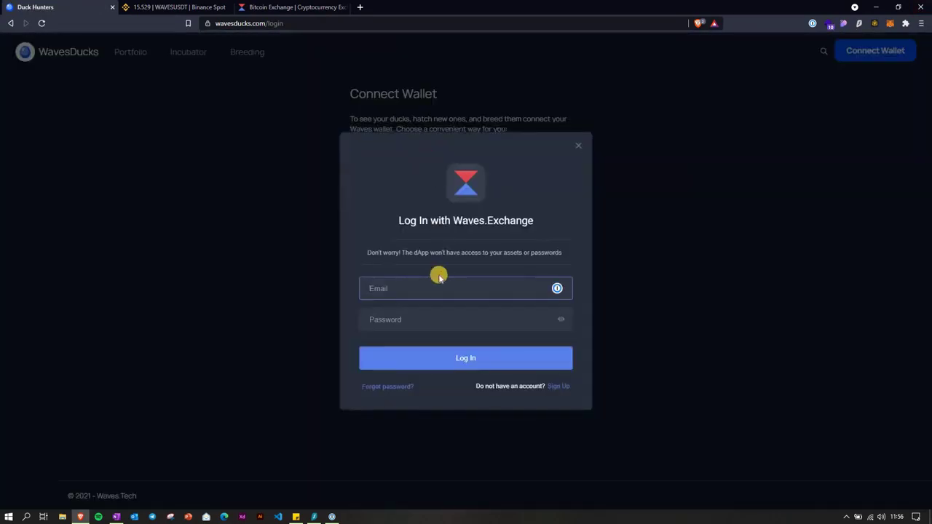
{"action": "left_click", "coordinate": [481, 283]}
{"action": "left_click", "coordinate": [419, 311]}
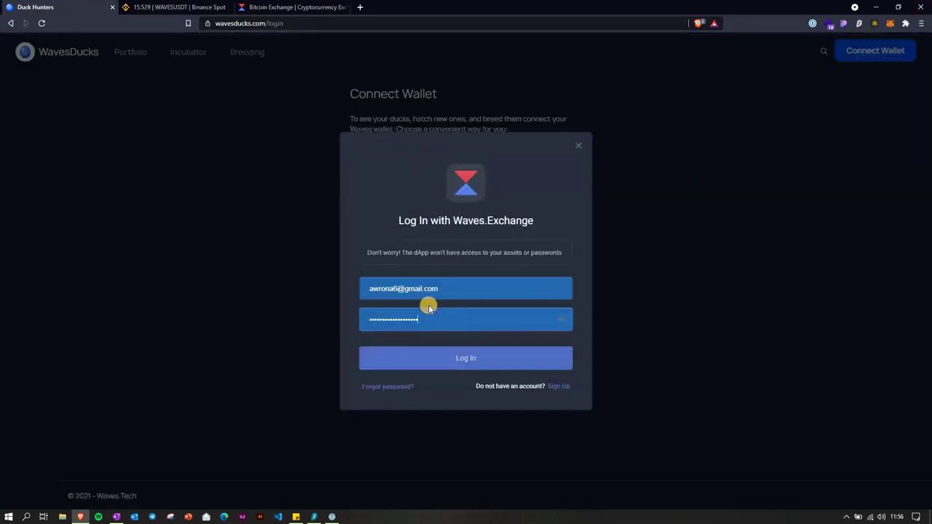
{"action": "left_click", "coordinate": [484, 363]}
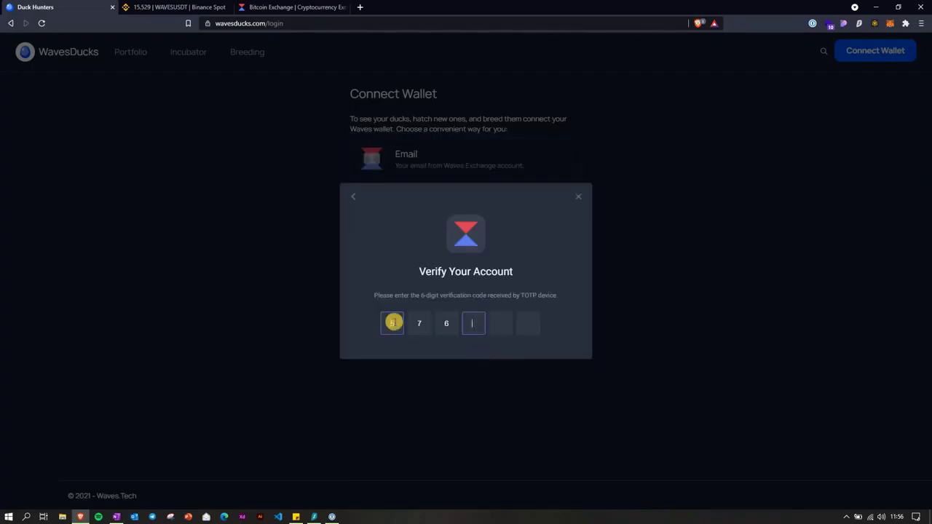
{"action": "type", "text": "01"}
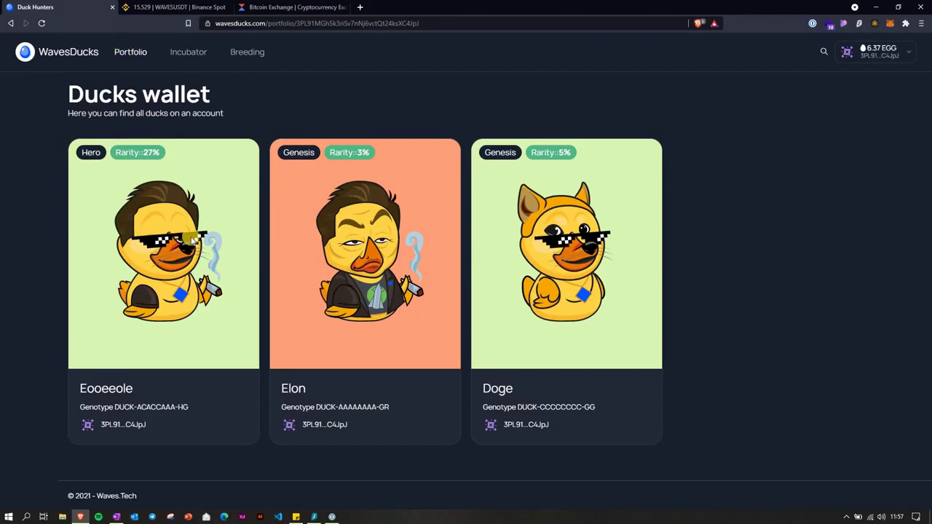
Open the Incubator and check the 6.37 EGG balance against the 3.12 EGG hatching cost
{"action": "left_click", "coordinate": [189, 51]}
{"action": "scroll", "coordinate": [284, 408], "scroll_direction": "down", "scroll_amount": 1}
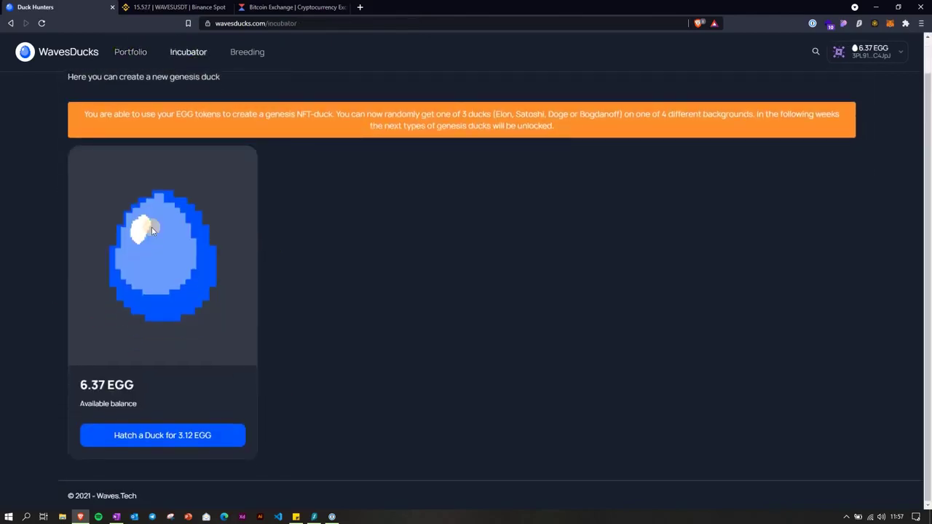
{"action": "scroll", "coordinate": [177, 278], "scroll_direction": "up", "scroll_amount": 1}
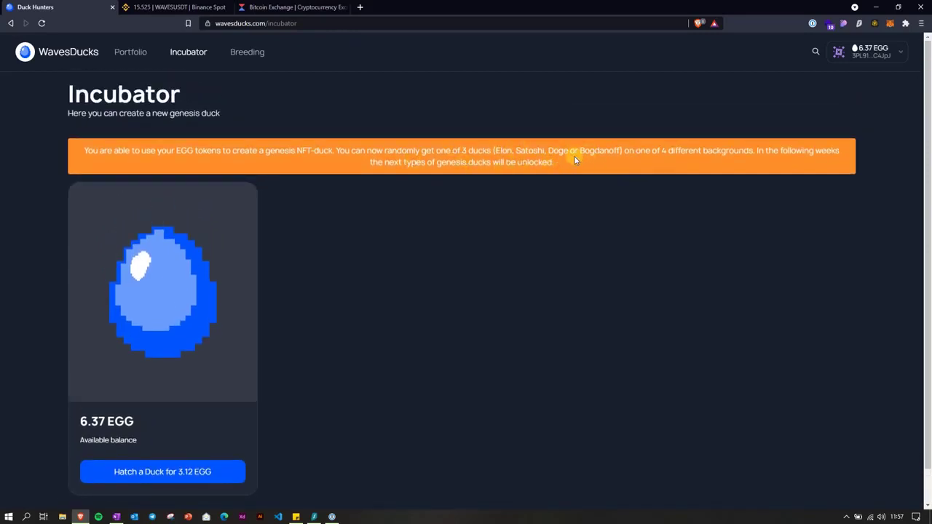
Hatch two ducks at 3.12 EGG each, signing both transactions, leaving 0.15 EGG
{"action": "left_click", "coordinate": [173, 473]}
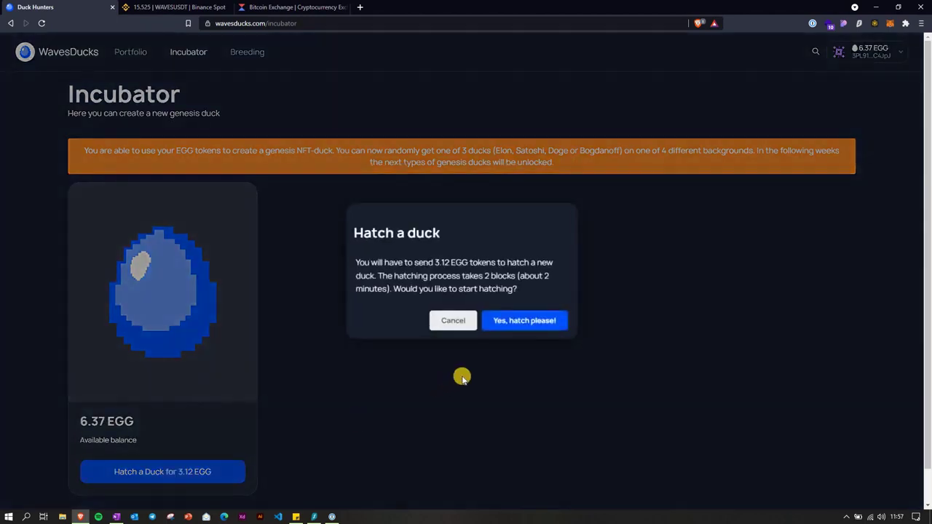
{"action": "left_click", "coordinate": [539, 328]}
{"action": "left_click", "coordinate": [499, 409]}
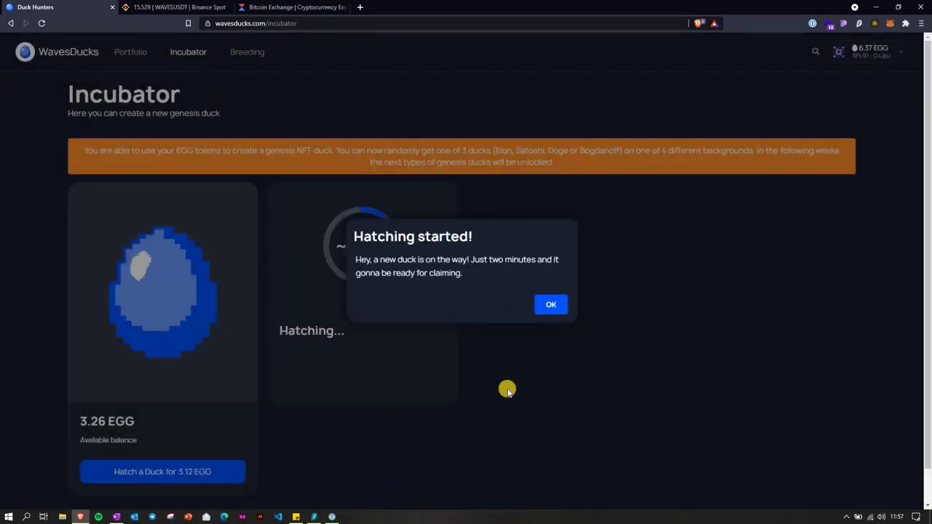
{"action": "left_click", "coordinate": [548, 306]}
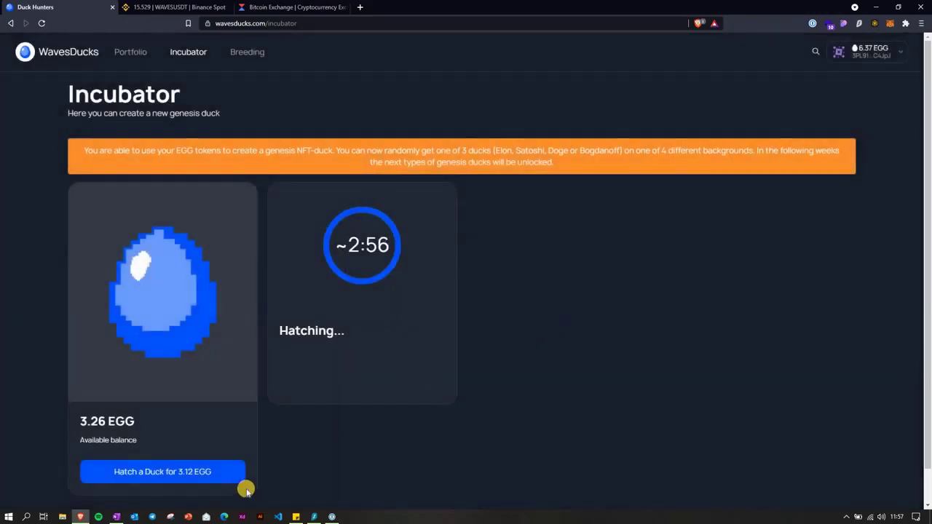
{"action": "left_click", "coordinate": [153, 472]}
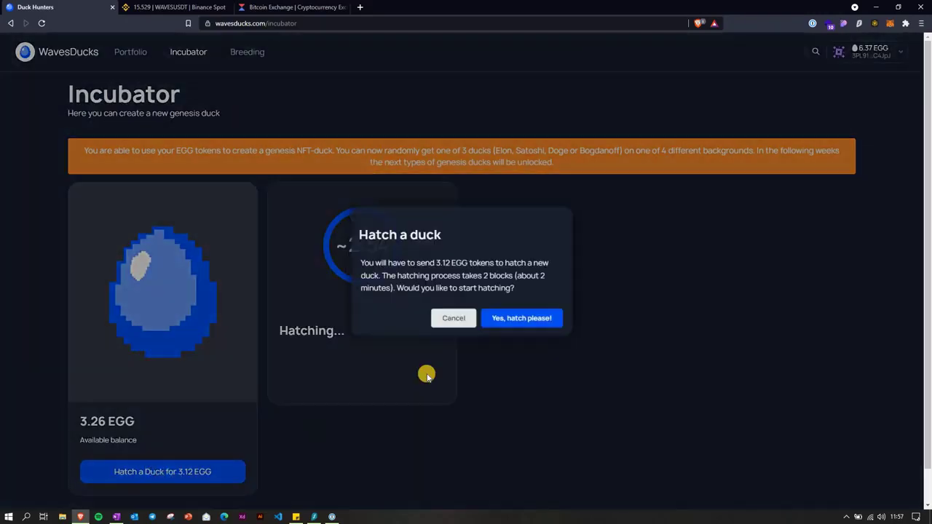
{"action": "left_click", "coordinate": [520, 321]}
{"action": "left_click", "coordinate": [509, 410]}
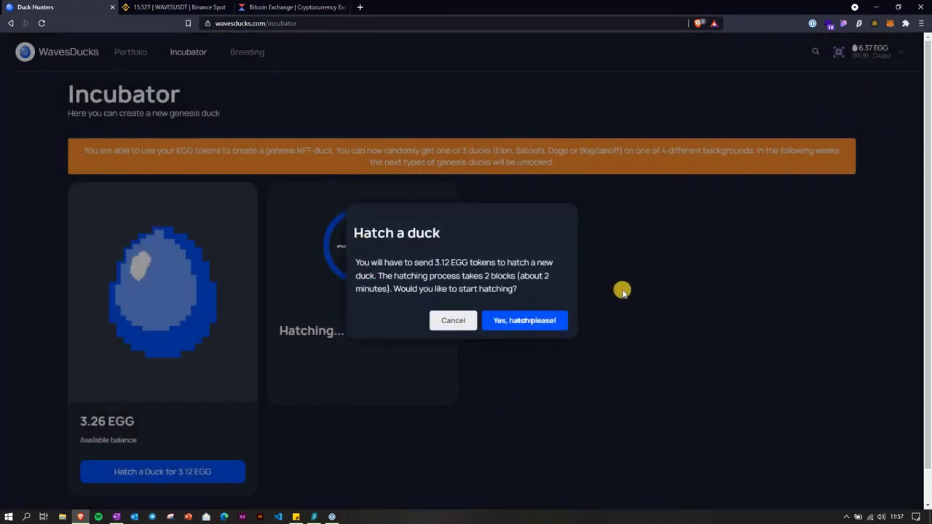
{"action": "left_click", "coordinate": [557, 304]}
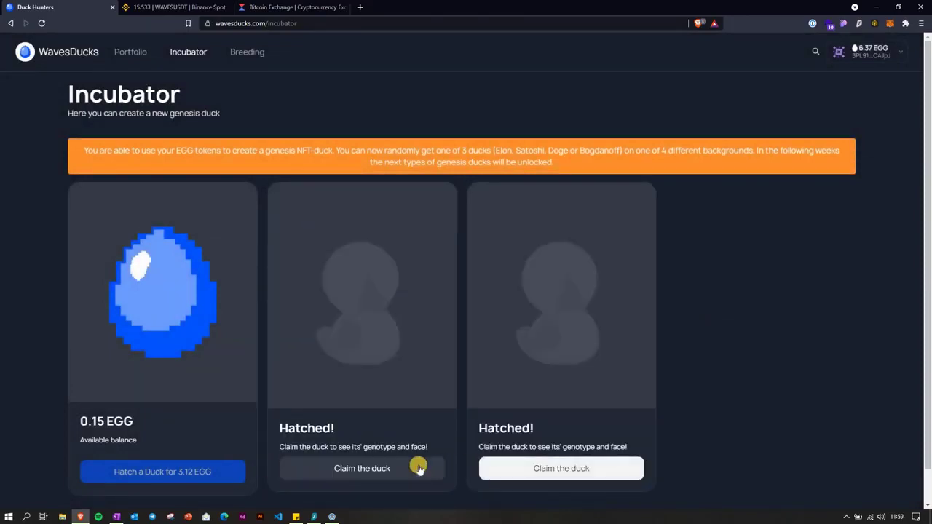
Claim both hatched ducks, each revealed as a Genesis Doge with 5% rarity
{"action": "left_click", "coordinate": [398, 470]}
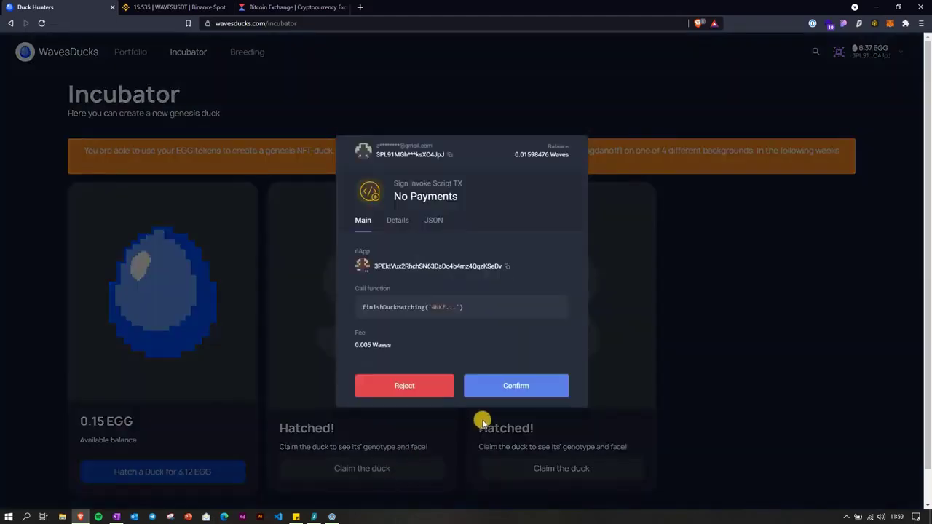
{"action": "left_click", "coordinate": [508, 392]}
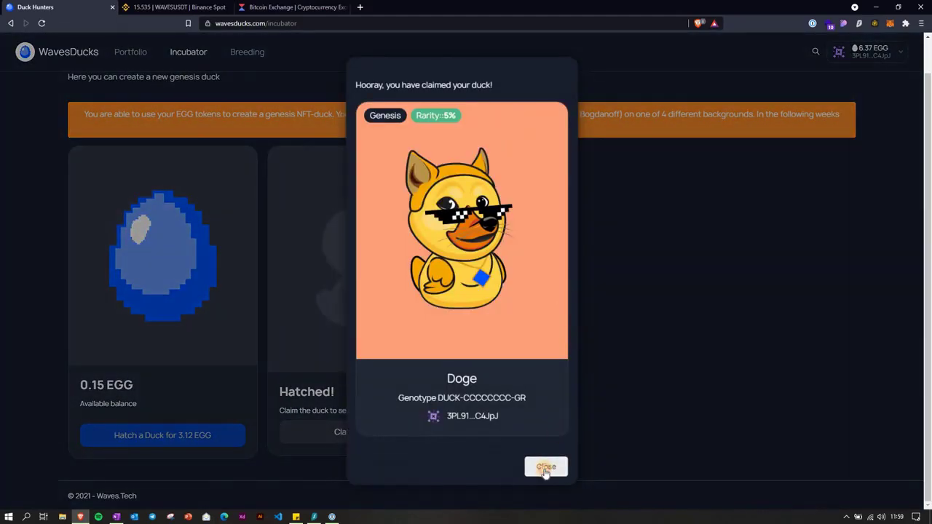
{"action": "left_click", "coordinate": [546, 468]}
{"action": "left_click", "coordinate": [413, 437]}
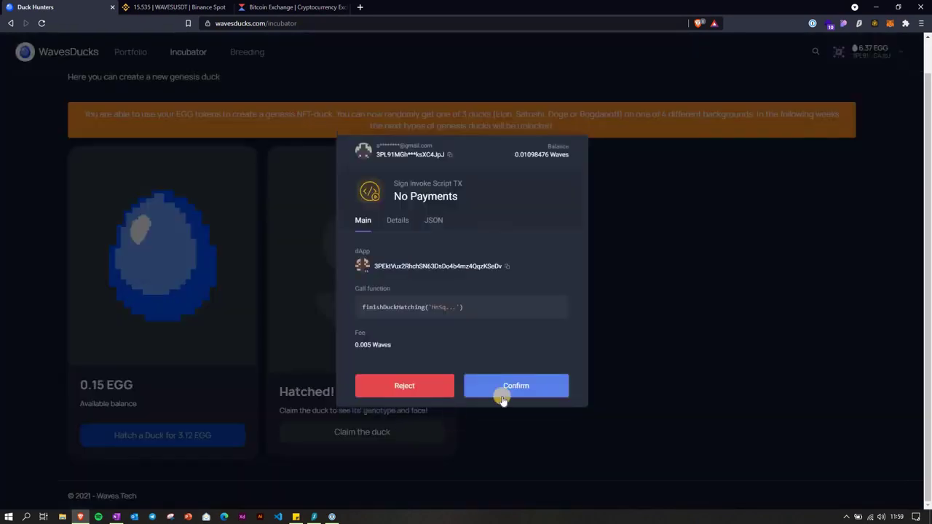
{"action": "left_click", "coordinate": [514, 394]}
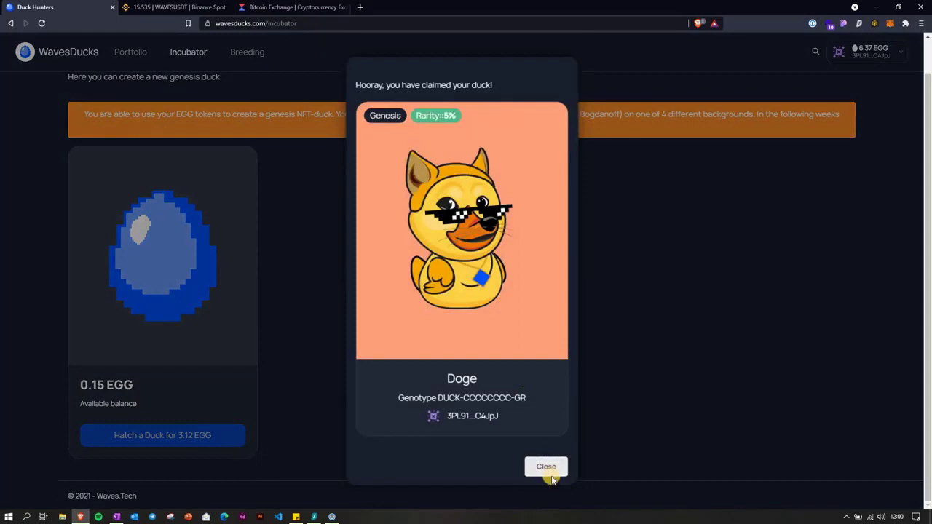
{"action": "left_click", "coordinate": [546, 467]}
{"action": "scroll", "coordinate": [383, 380], "scroll_direction": "up", "scroll_amount": 1}
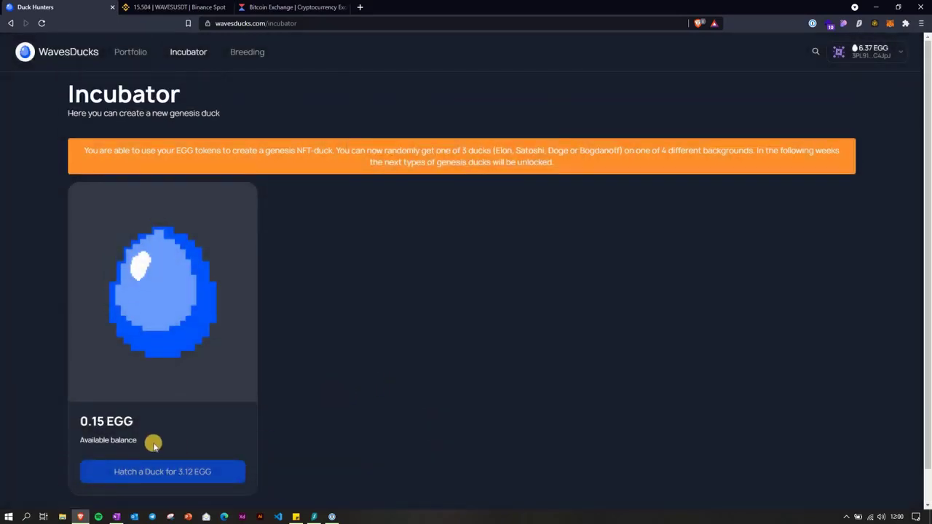
Breed the two Genesis Doge ducks and claim the offspring, a Hero Doge with 19% rarity
{"action": "left_click", "coordinate": [248, 53]}
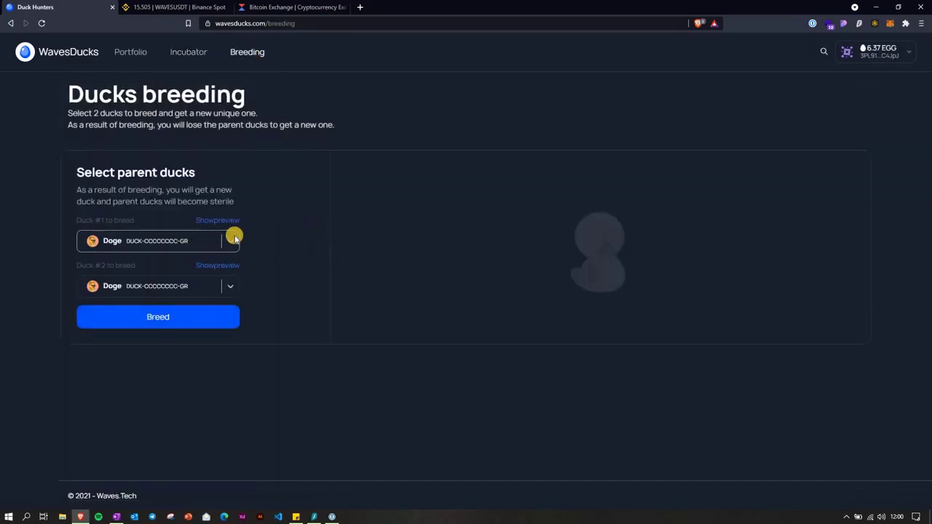
{"action": "left_click", "coordinate": [228, 221]}
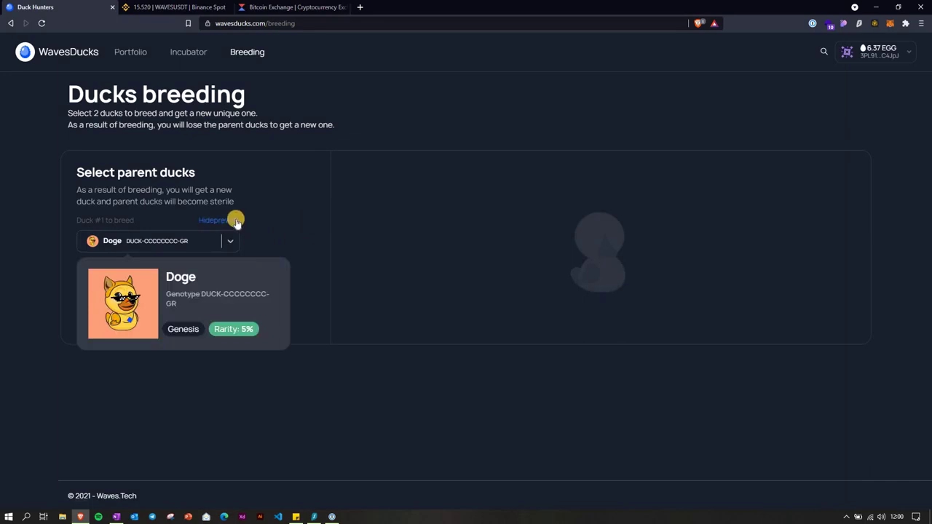
{"action": "left_click", "coordinate": [219, 220]}
{"action": "left_click", "coordinate": [202, 312]}
{"action": "left_click", "coordinate": [529, 306]}
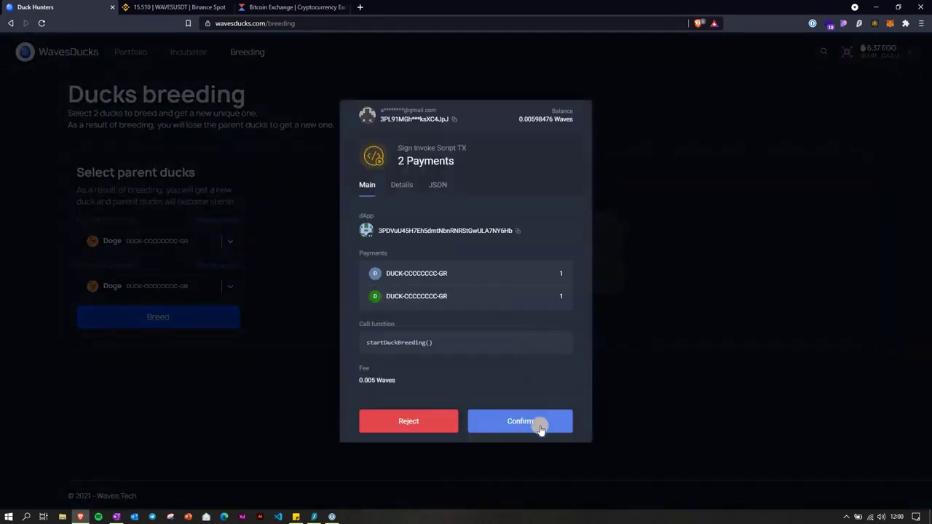
{"action": "left_click", "coordinate": [537, 427]}
{"action": "left_click", "coordinate": [531, 305]}
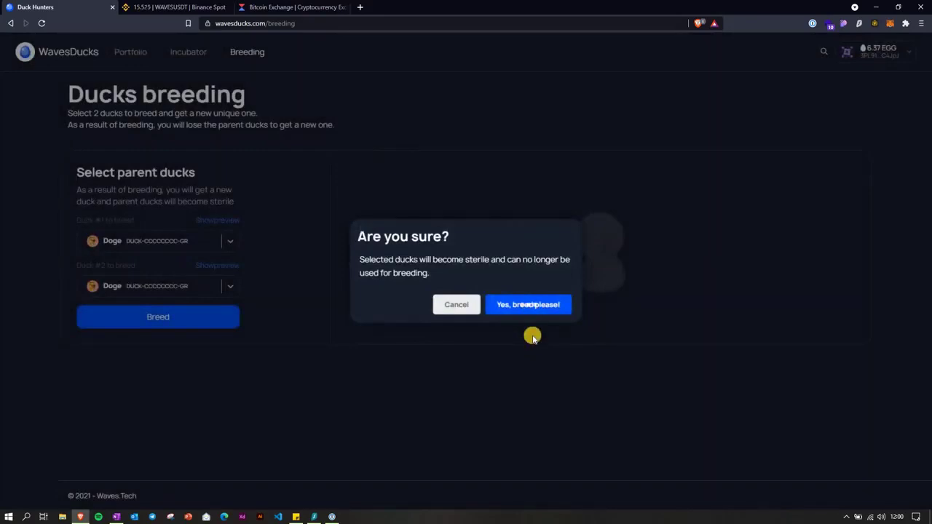
{"action": "left_click", "coordinate": [506, 306]}
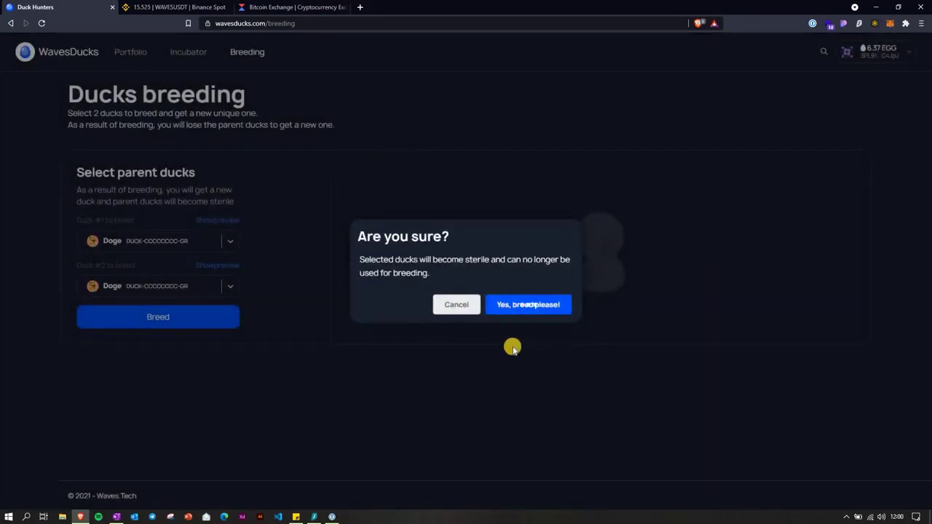
{"action": "left_click", "coordinate": [553, 306]}
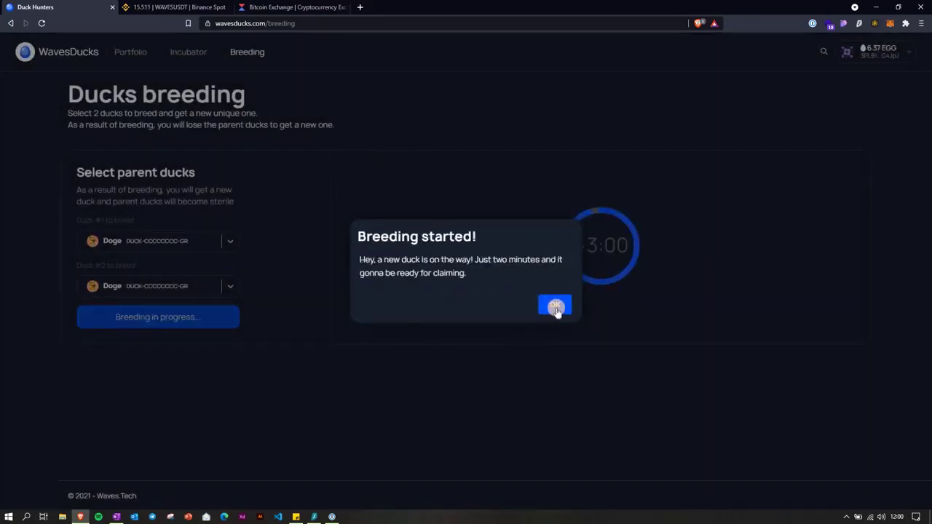
{"action": "left_click", "coordinate": [606, 298]}
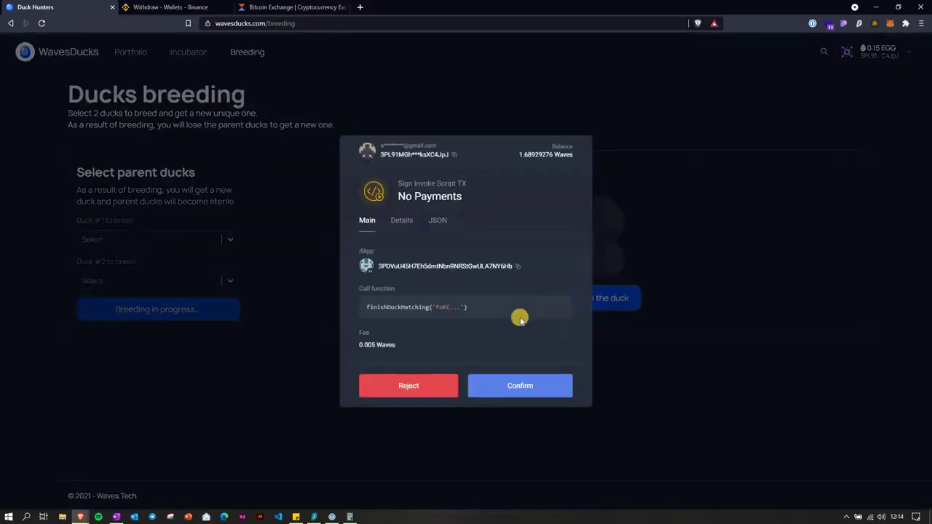
{"action": "left_click", "coordinate": [510, 388]}
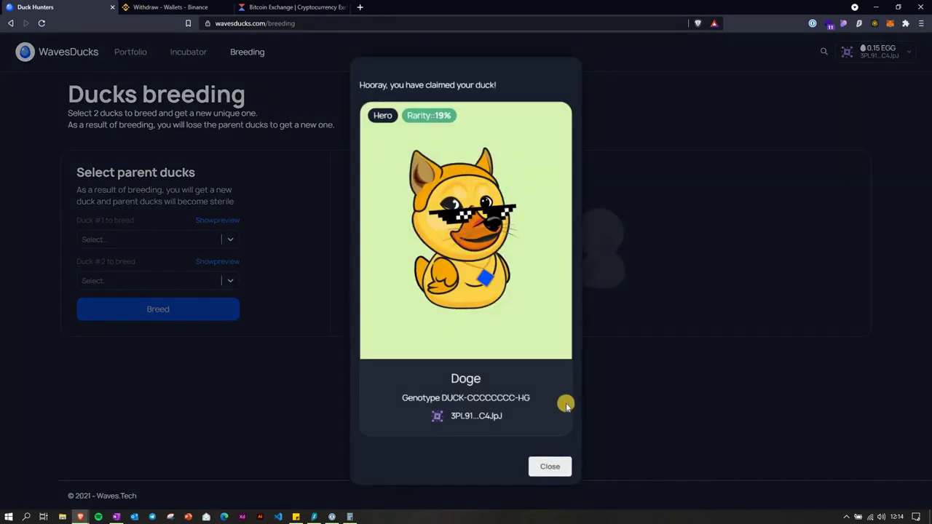
Dismiss the reveal and browse the Ducks wallet portfolio to review the new Hero Doge
{"action": "left_click", "coordinate": [559, 467]}
{"action": "left_click", "coordinate": [188, 51]}
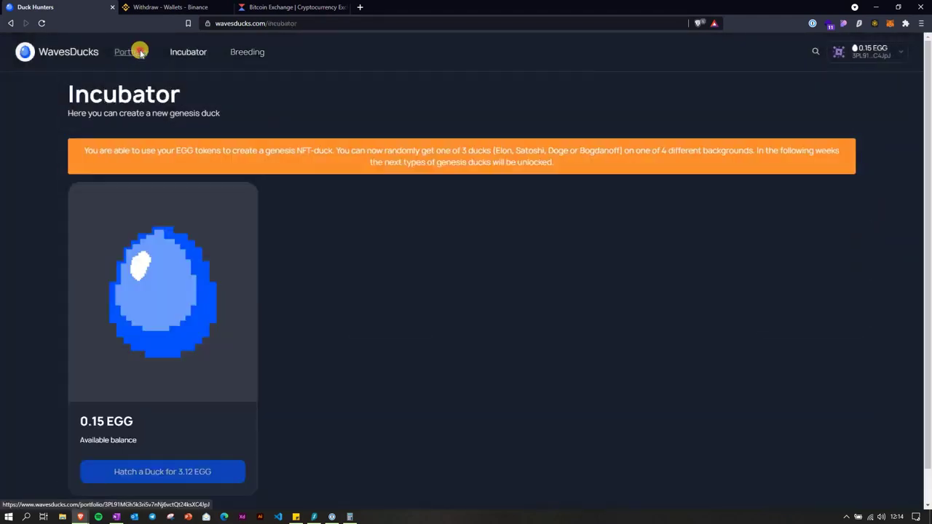
{"action": "left_click", "coordinate": [111, 54]}
{"action": "scroll", "coordinate": [313, 288], "scroll_direction": "down", "scroll_amount": 4}
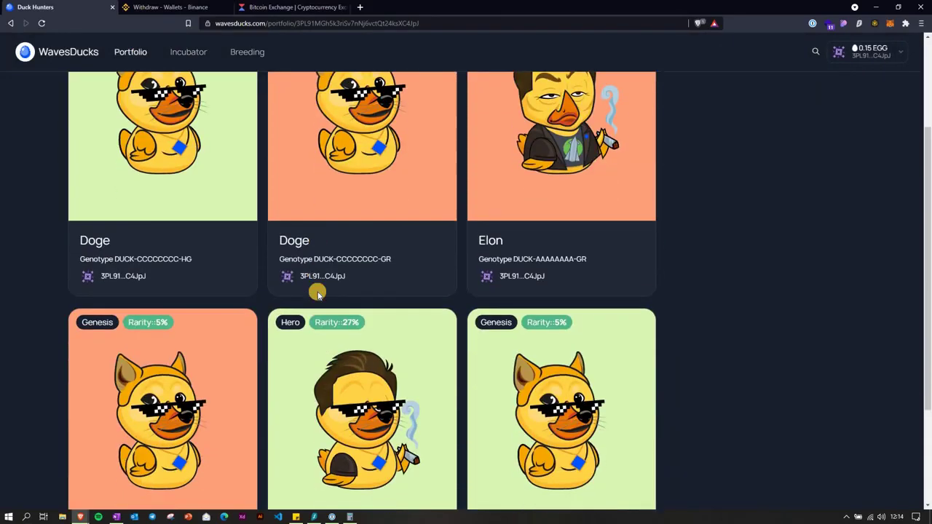
{"action": "scroll", "coordinate": [295, 274], "scroll_direction": "up", "scroll_amount": 3}
{"action": "scroll", "coordinate": [291, 266], "scroll_direction": "up", "scroll_amount": 1}
{"action": "scroll", "coordinate": [290, 264], "scroll_direction": "down", "scroll_amount": 1}
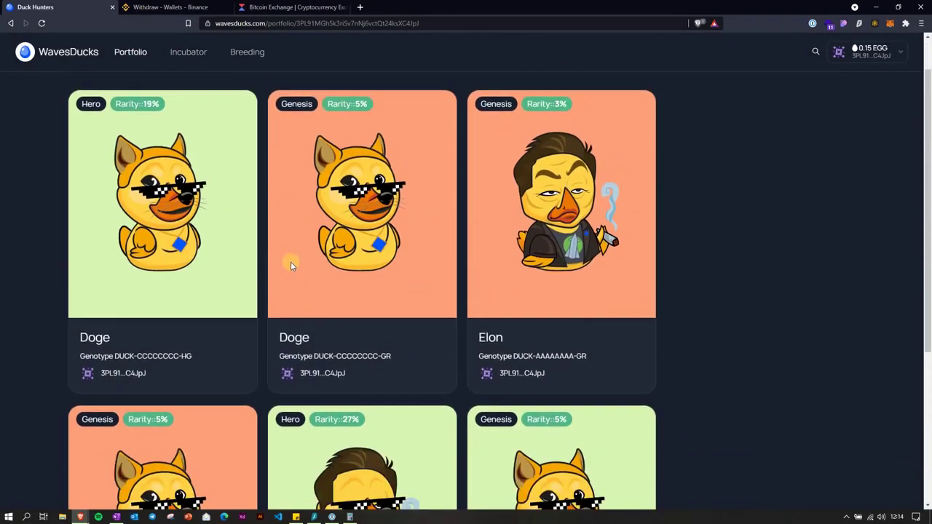
{"action": "scroll", "coordinate": [291, 263], "scroll_direction": "down", "scroll_amount": 1}
{"action": "scroll", "coordinate": [291, 266], "scroll_direction": "up", "scroll_amount": 1}
{"action": "scroll", "coordinate": [290, 266], "scroll_direction": "down", "scroll_amount": 3}
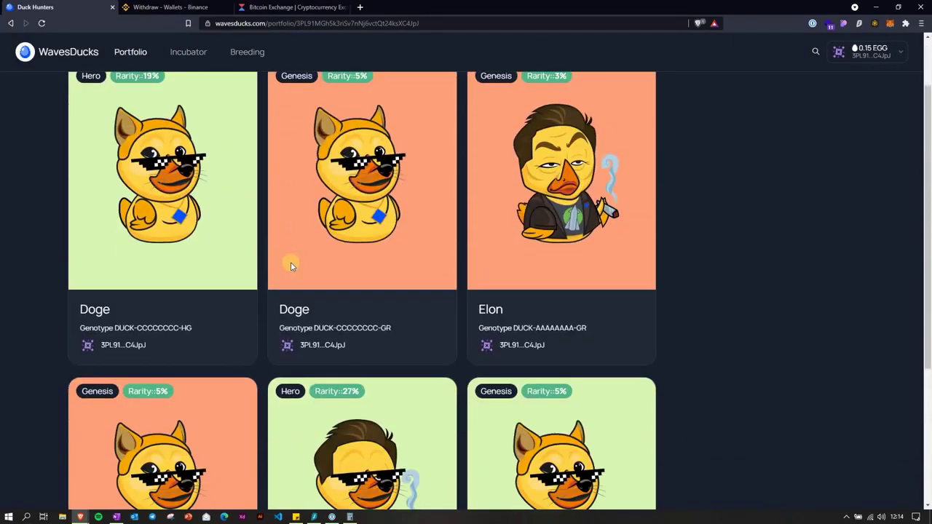
{"action": "scroll", "coordinate": [290, 266], "scroll_direction": "up", "scroll_amount": 2}
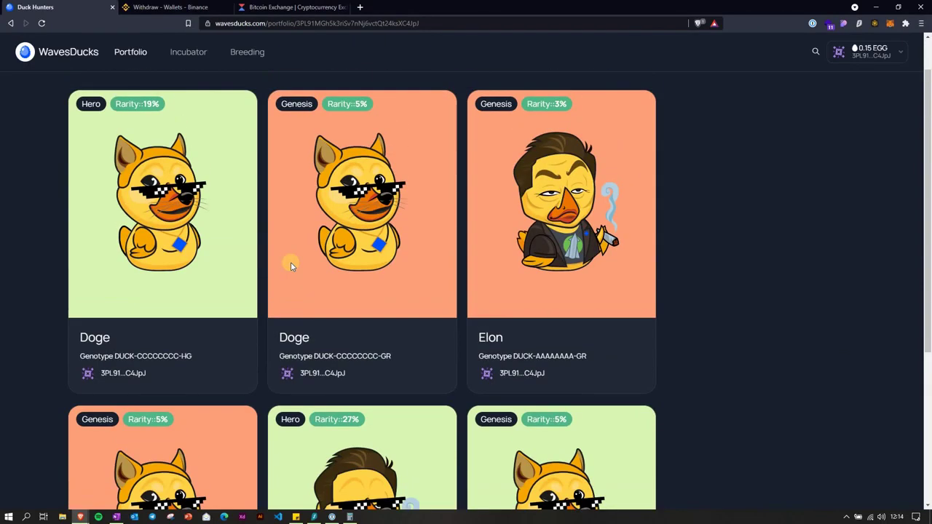
{"action": "scroll", "coordinate": [281, 150], "scroll_direction": "up", "scroll_amount": 1}
{"action": "scroll", "coordinate": [288, 155], "scroll_direction": "down", "scroll_amount": 2}
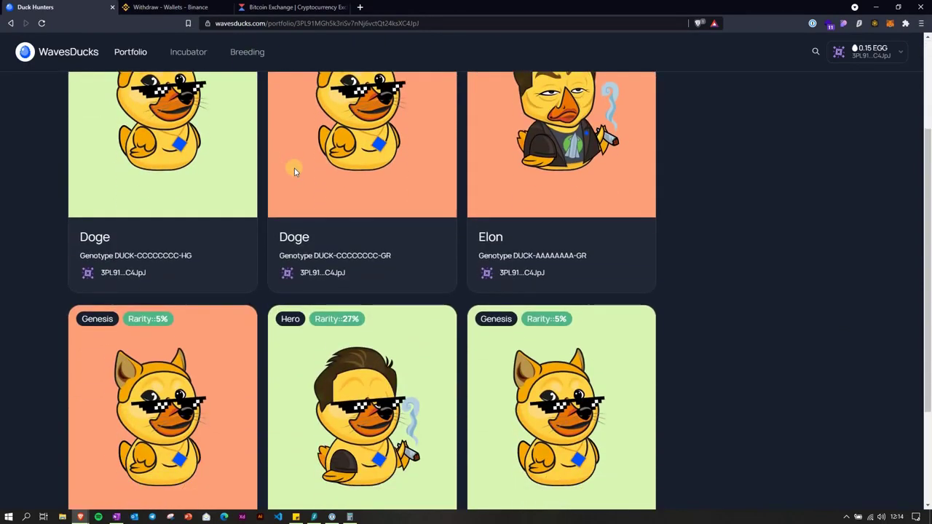
{"action": "scroll", "coordinate": [294, 172], "scroll_direction": "down", "scroll_amount": 2}
{"action": "scroll", "coordinate": [133, 210], "scroll_direction": "up", "scroll_amount": 4}
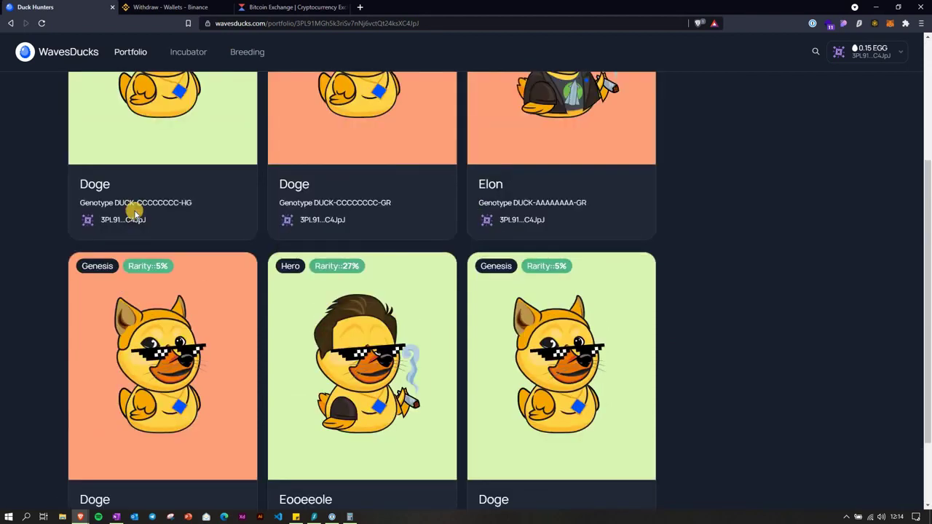
{"action": "scroll", "coordinate": [129, 205], "scroll_direction": "down", "scroll_amount": 1}
{"action": "scroll", "coordinate": [130, 206], "scroll_direction": "up", "scroll_amount": 1}
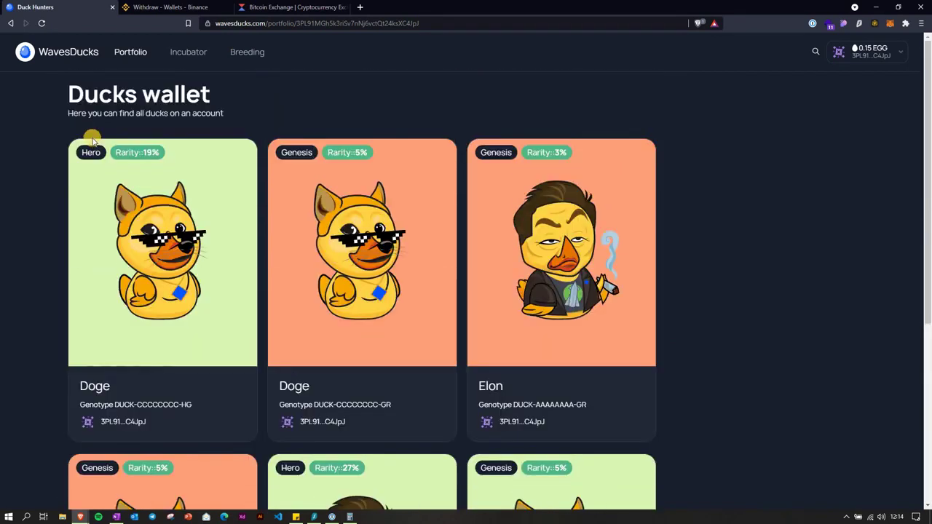
{"action": "scroll", "coordinate": [362, 400], "scroll_direction": "down", "scroll_amount": 1}
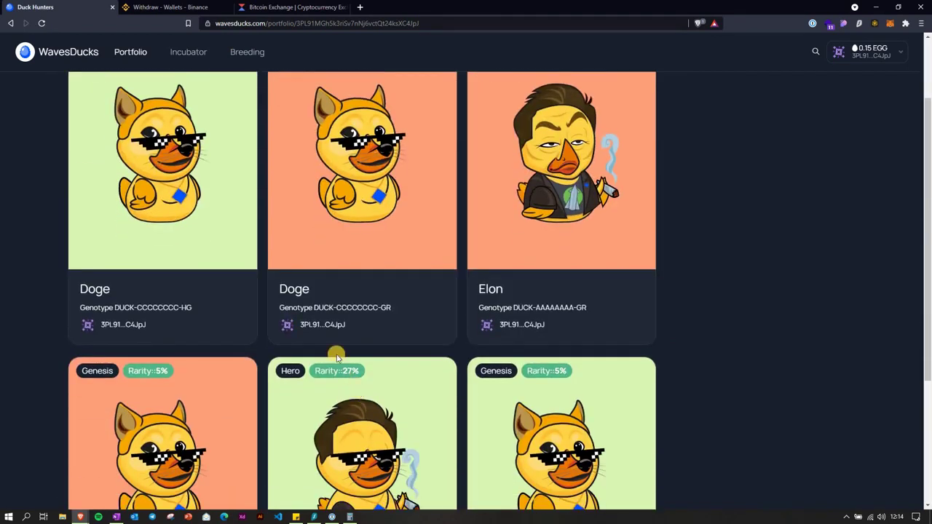
{"action": "scroll", "coordinate": [337, 355], "scroll_direction": "up", "scroll_amount": 1}
Preview the Hero Doge and Eooeeole parents, then breed them and sign the transaction
{"action": "left_click", "coordinate": [237, 52]}
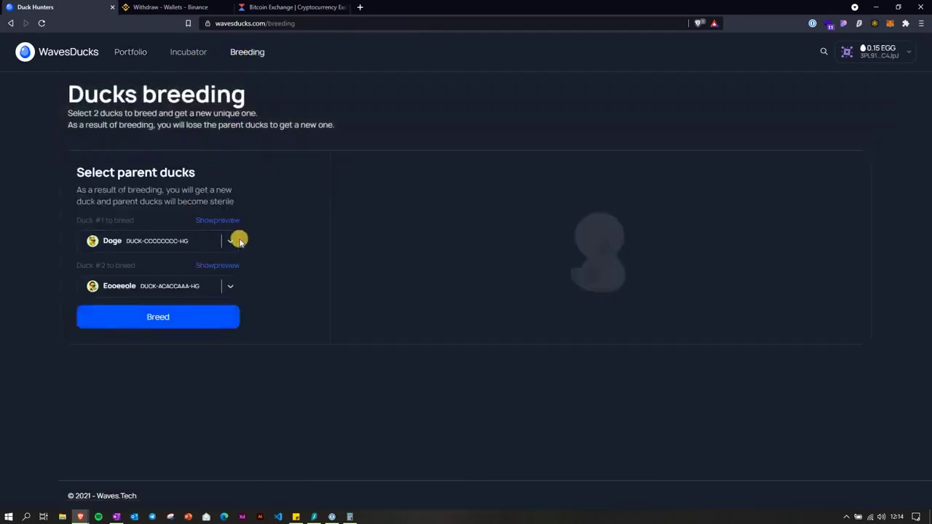
{"action": "left_click", "coordinate": [218, 220]}
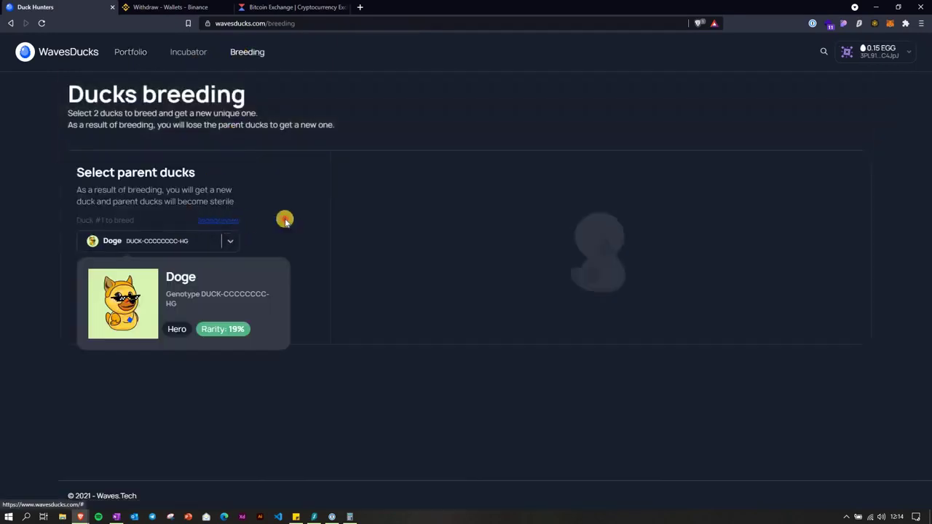
{"action": "left_click", "coordinate": [222, 220]}
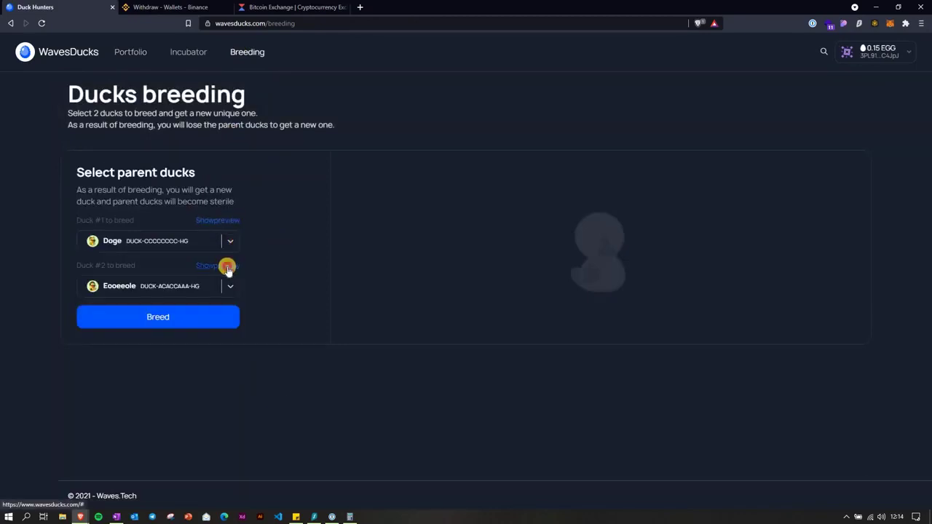
{"action": "left_click", "coordinate": [227, 268]}
{"action": "left_click", "coordinate": [225, 265]}
{"action": "left_click", "coordinate": [179, 316]}
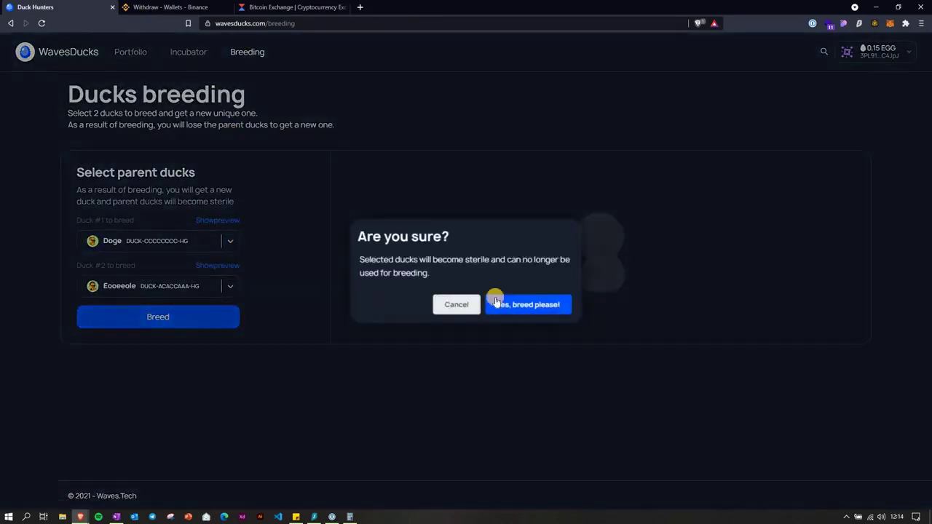
{"action": "left_click", "coordinate": [534, 307]}
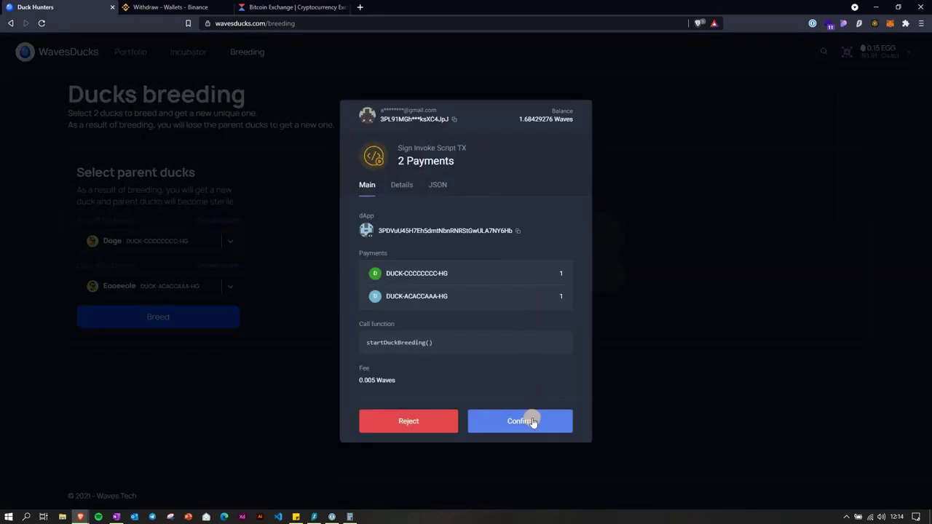
{"action": "left_click", "coordinate": [531, 419]}
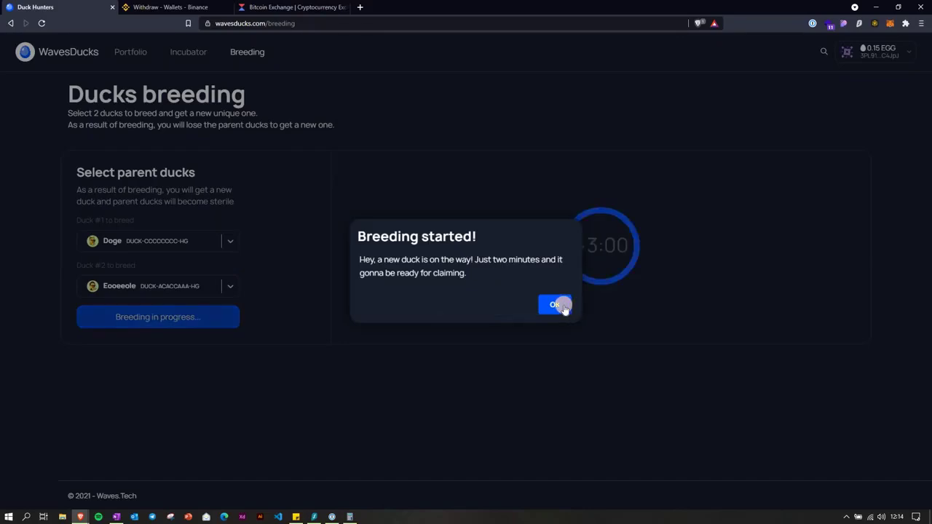
{"action": "left_click", "coordinate": [560, 305]}
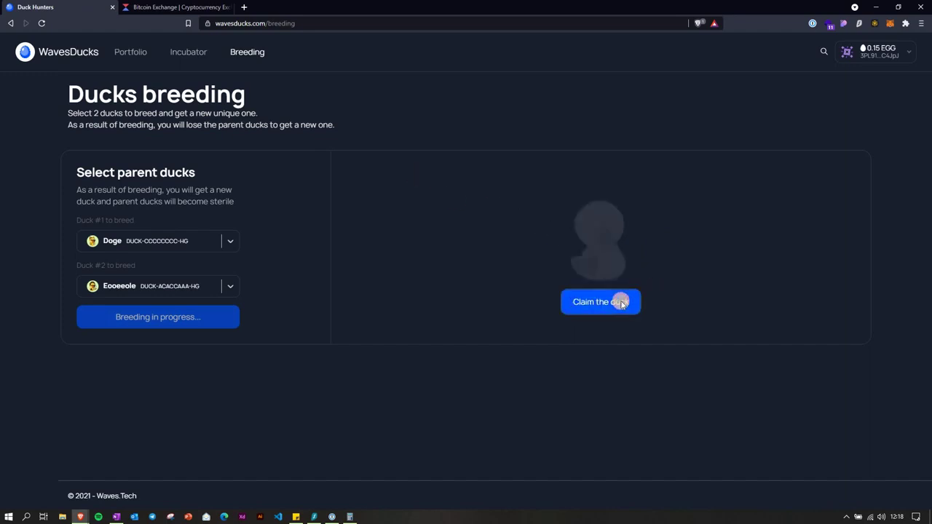
Claim the bred Ideal duck Dooeeole (45% rarity), confirm it in Waves Keeper, and return home
{"action": "left_click", "coordinate": [618, 302]}
{"action": "left_click", "coordinate": [516, 385]}
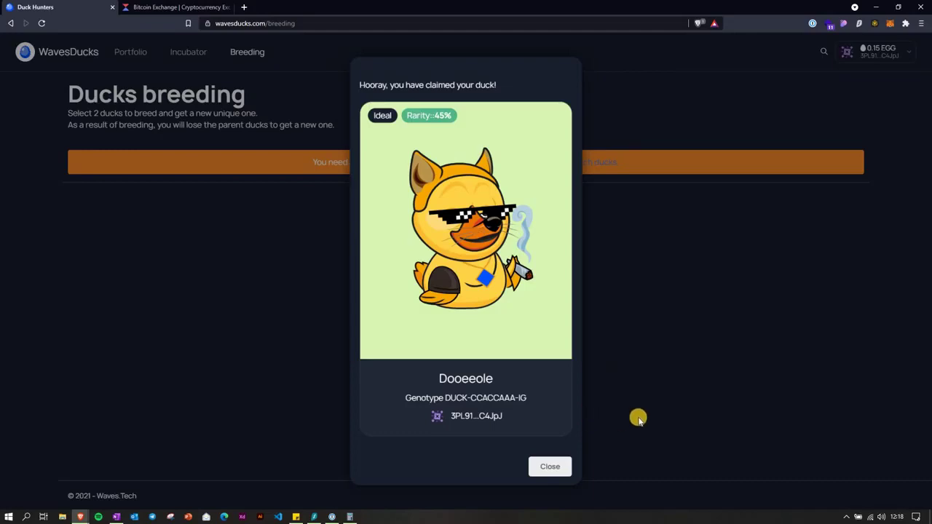
{"action": "left_click", "coordinate": [552, 467]}
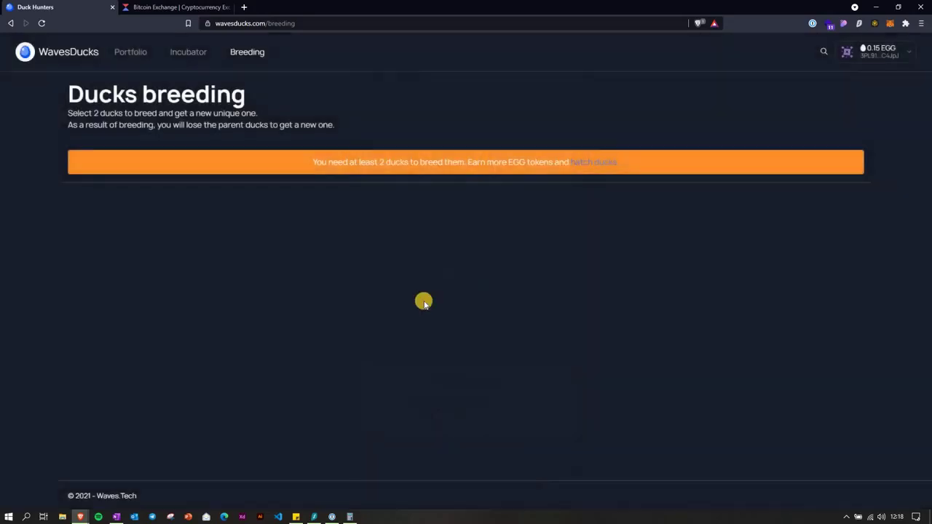
{"action": "left_click", "coordinate": [86, 53]}
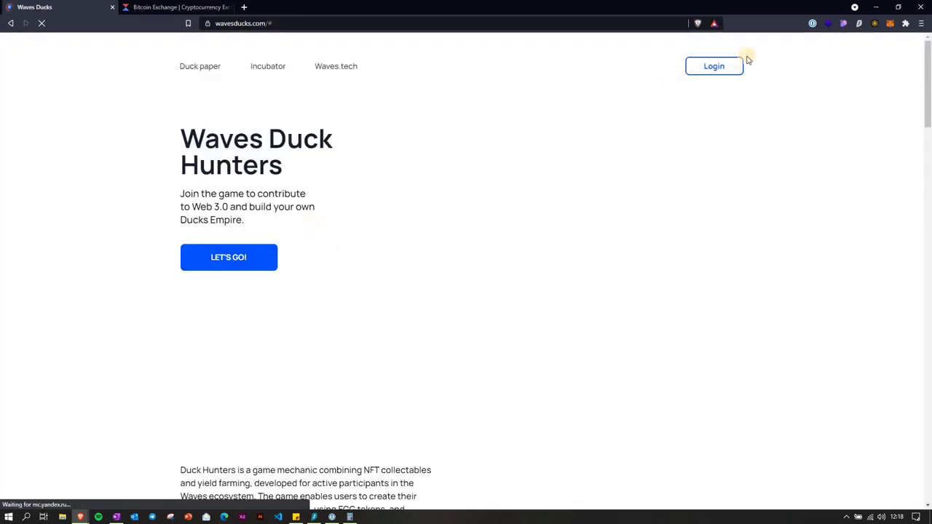